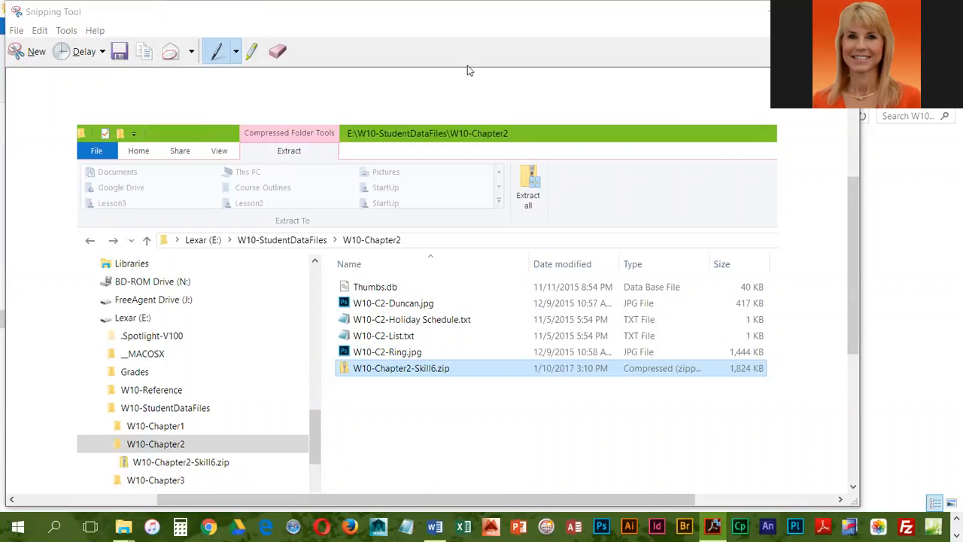
# Put the Snipping Tool window away and open the Lexar (E:) drive in a new window.
pyautogui.click(758, 9)
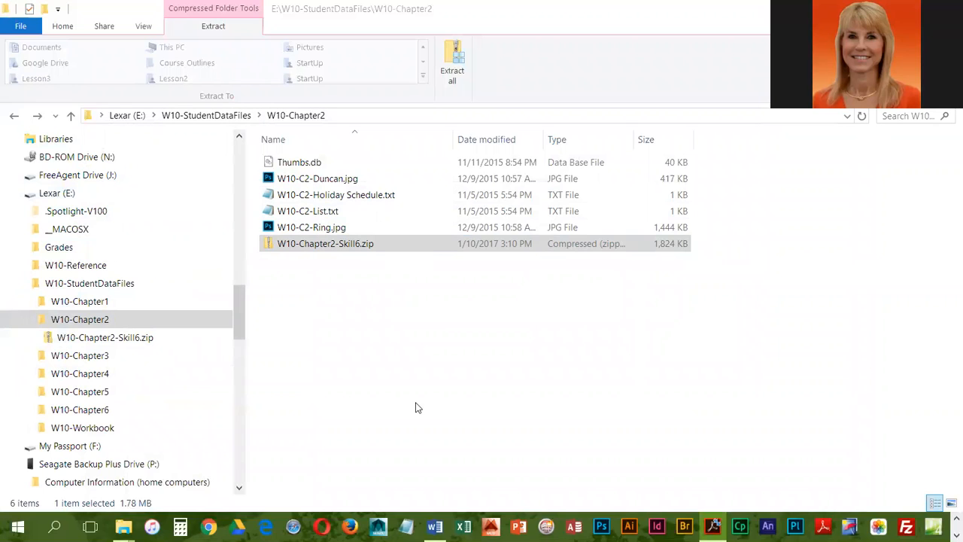
pyautogui.rightClick(52, 197)
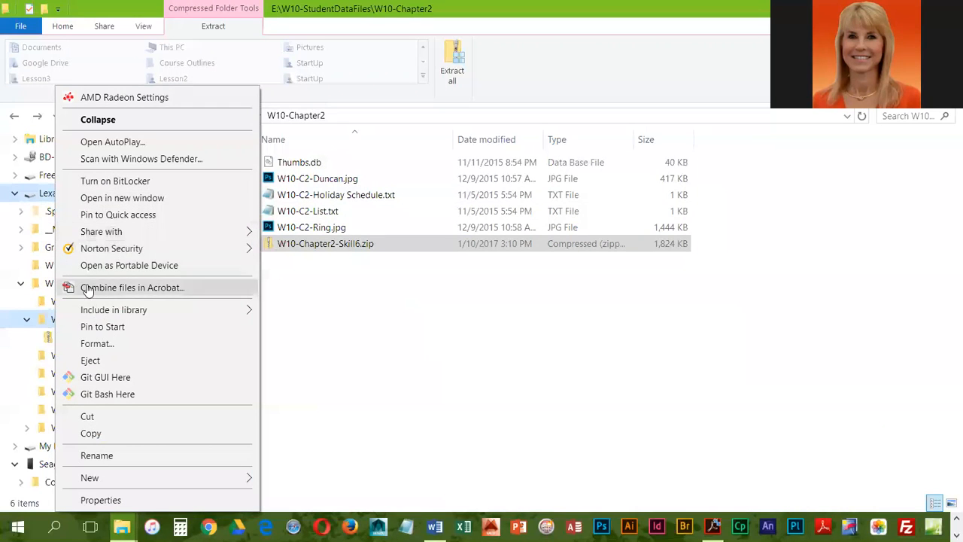
pyautogui.moveTo(118, 477)
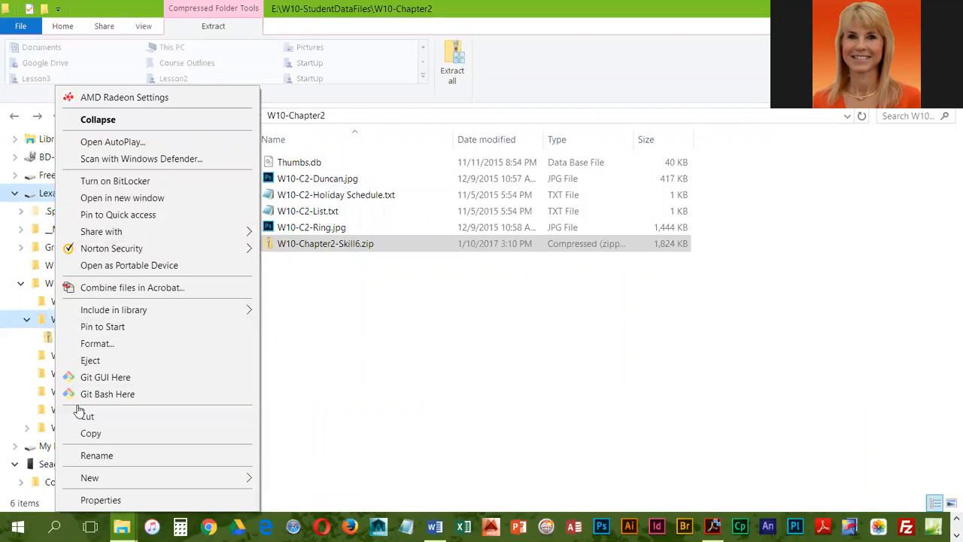
pyautogui.moveTo(81, 234)
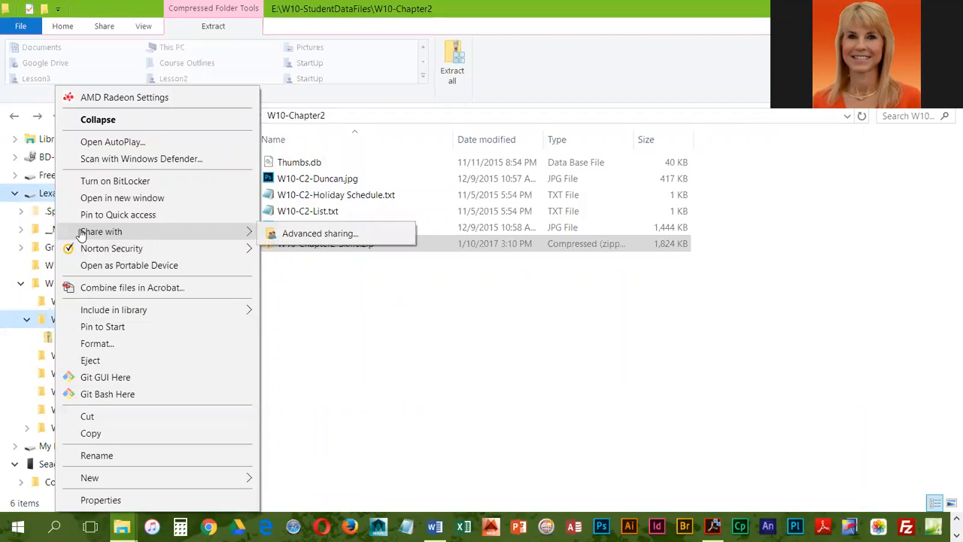
pyautogui.click(113, 198)
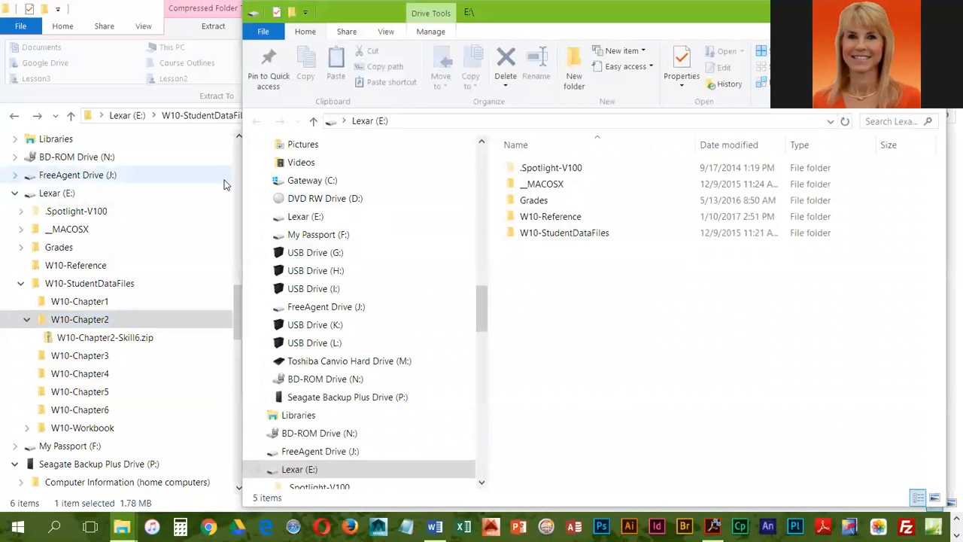
# Arrange the W10-Chapter2 window and the Lexar (E:) window side by side without overlap, with the W10-Chapter2 window on the left.
pyautogui.moveTo(242, 185); pyautogui.dragTo(421, 185)
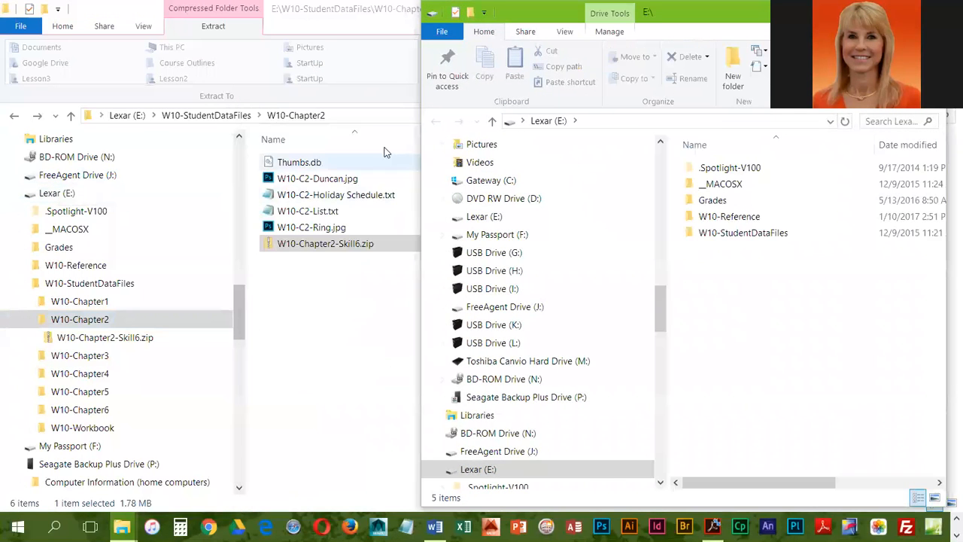
pyautogui.click(348, 13)
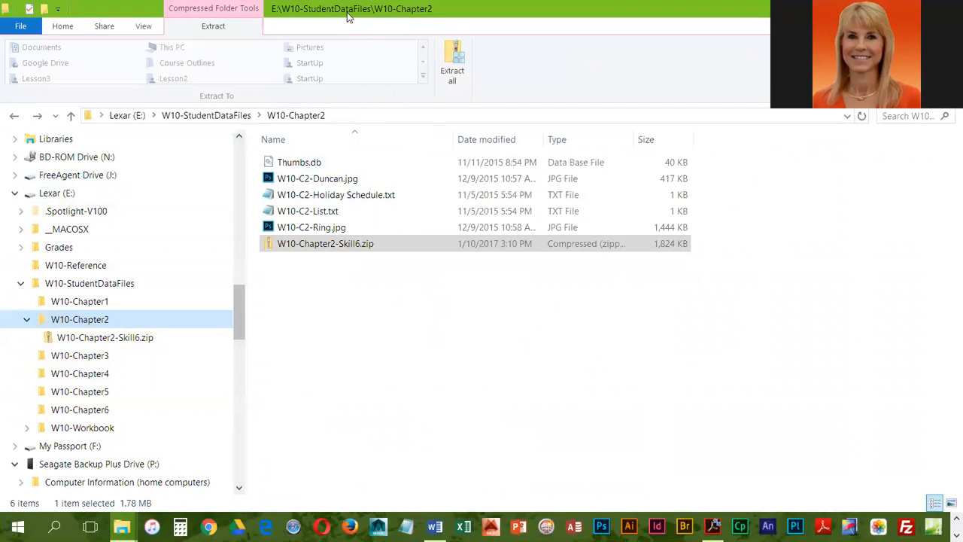
pyautogui.click(911, 9)
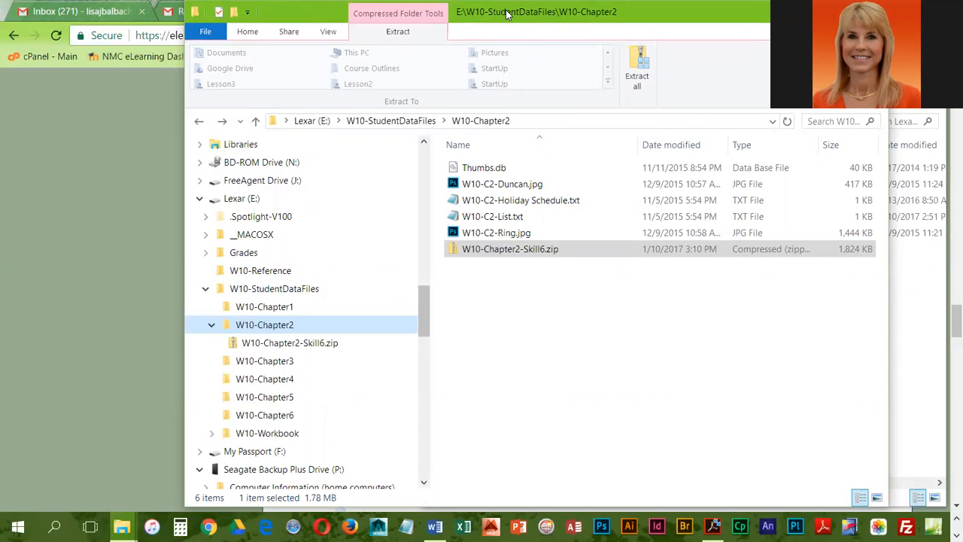
pyautogui.moveTo(506, 13); pyautogui.dragTo(320, 18)
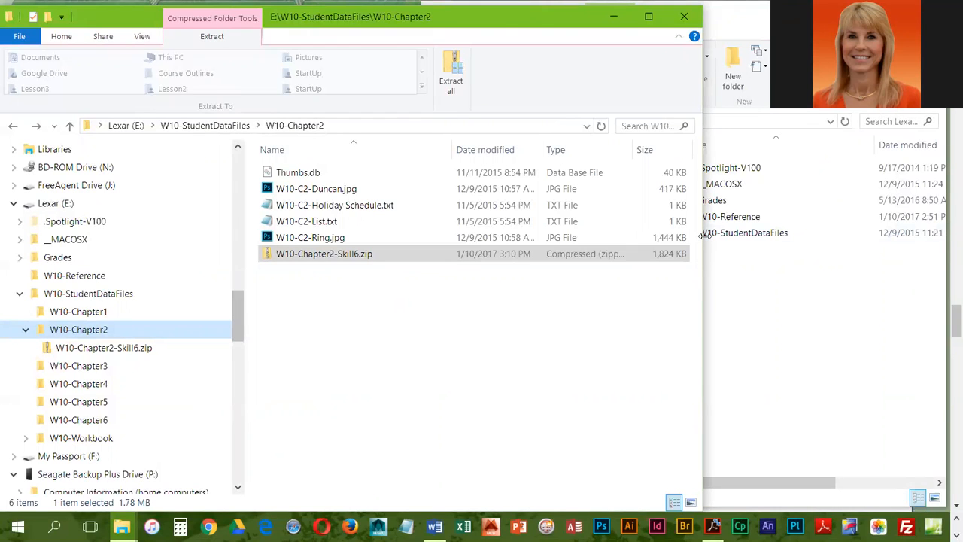
pyautogui.moveTo(706, 235); pyautogui.dragTo(449, 226)
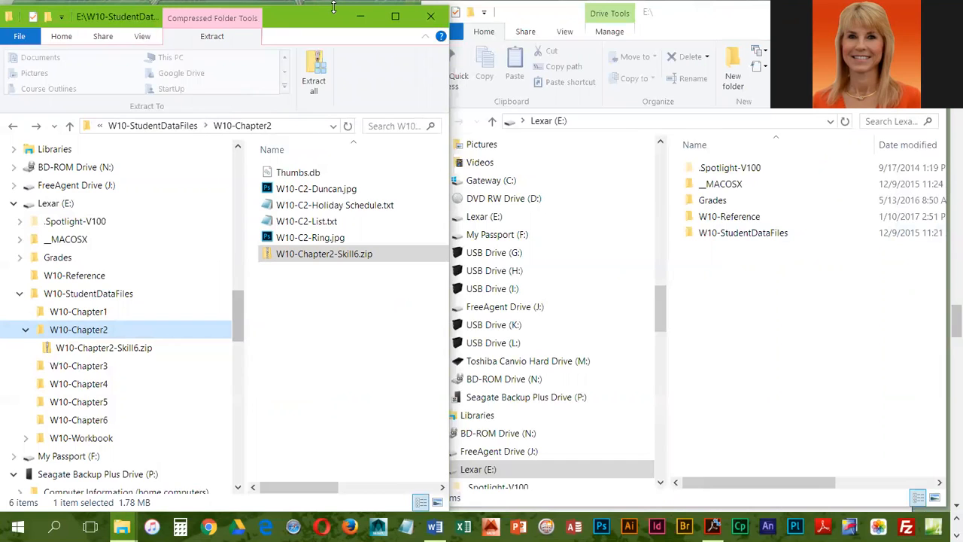
pyautogui.click(556, 13)
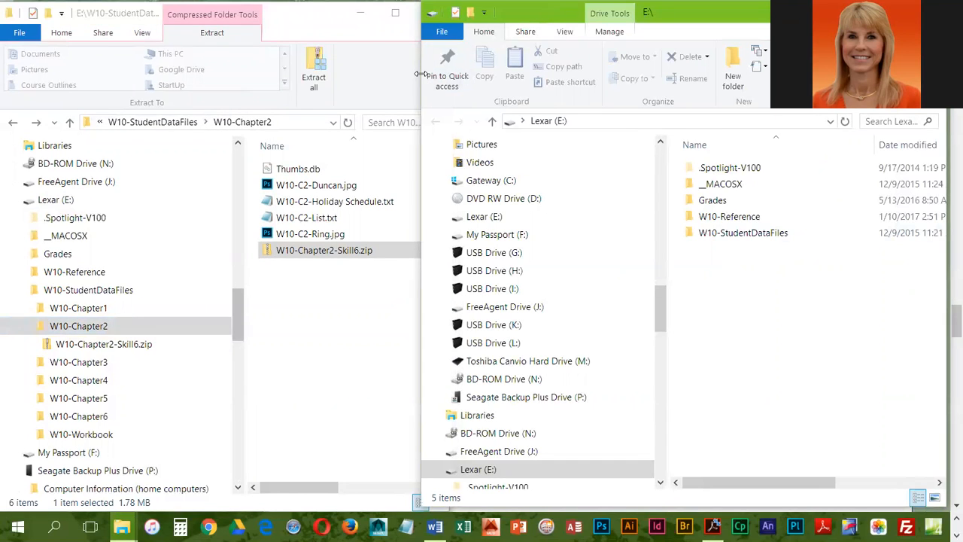
pyautogui.moveTo(419, 74); pyautogui.dragTo(450, 75)
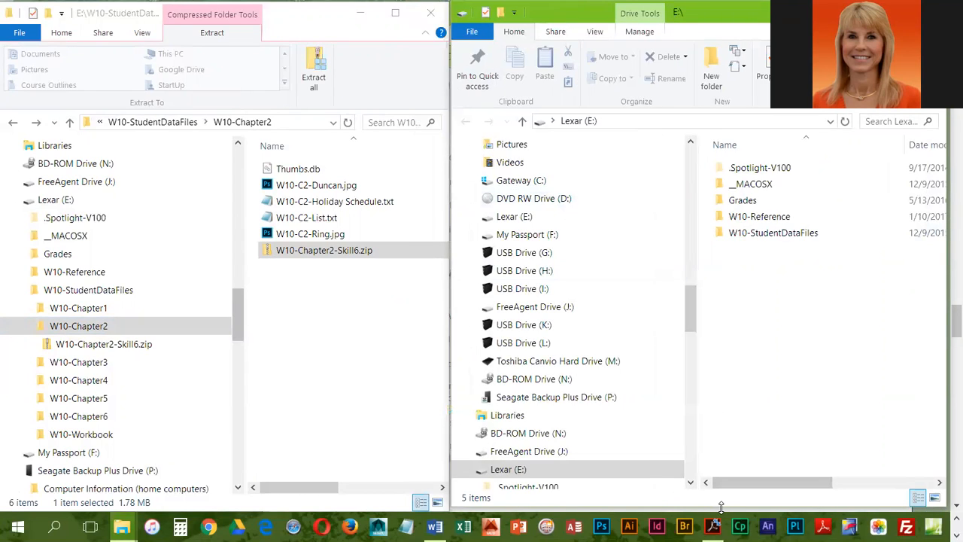
pyautogui.moveTo(721, 508); pyautogui.dragTo(751, 513)
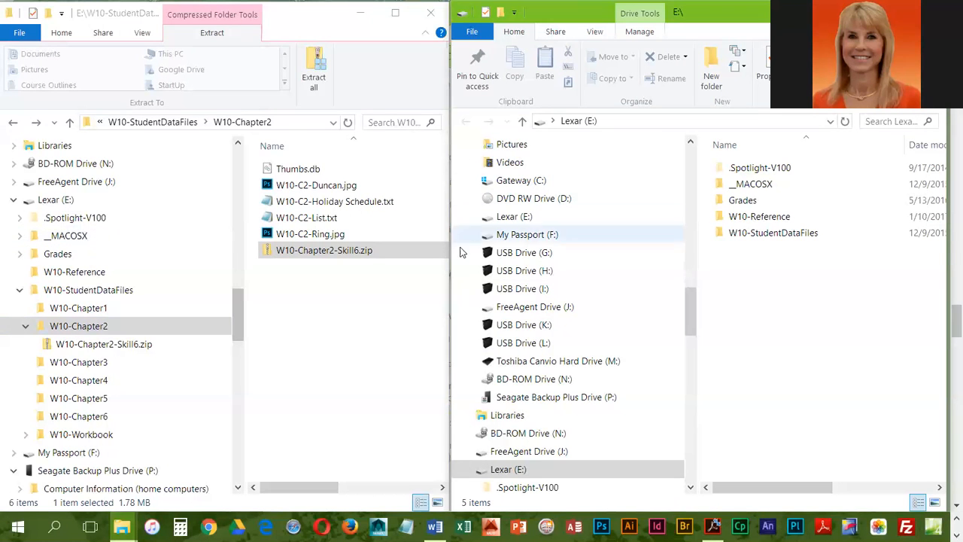
# Show the user profile's Documents folder in the second window.
pyautogui.scroll(5, 570, 264)
pyautogui.scroll(6, 570, 264)
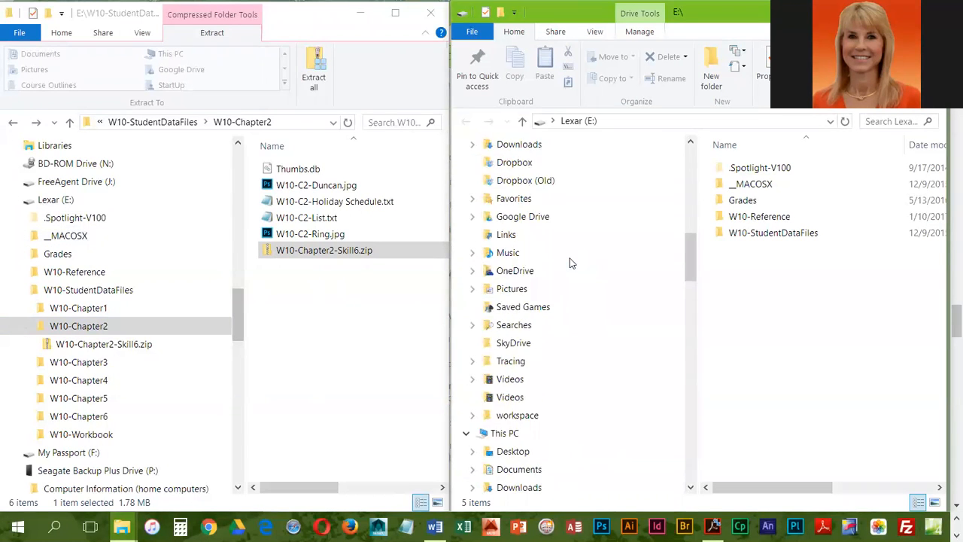
pyautogui.scroll(1, 570, 263)
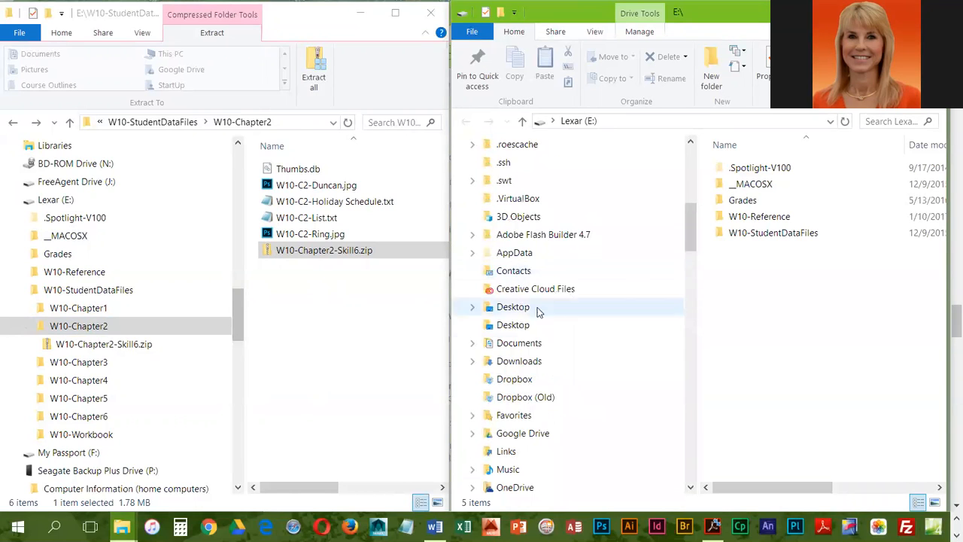
pyautogui.click(519, 344)
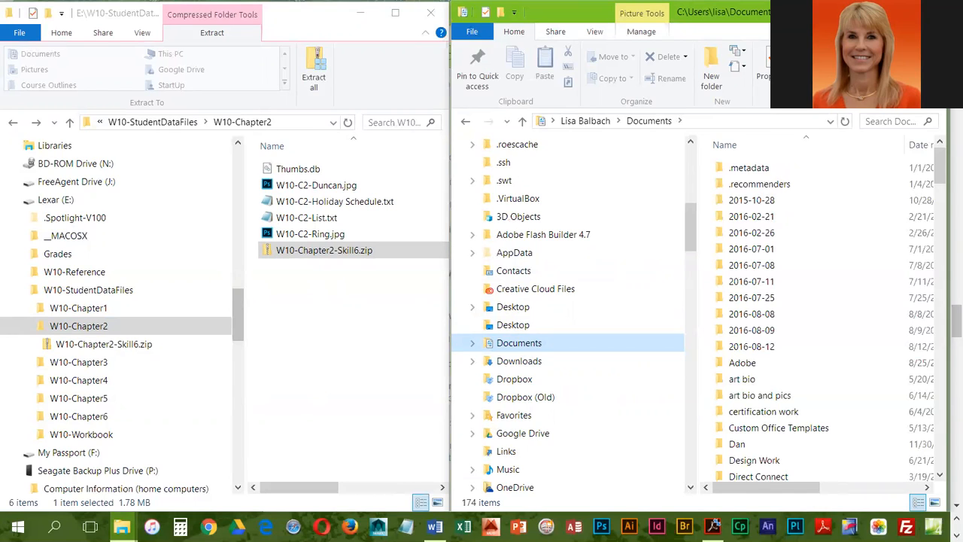
# Copy the W10-Chapter2 folder from W10-StudentDataFiles on the Lexar drive into the Documents folder.
pyautogui.click(170, 123)
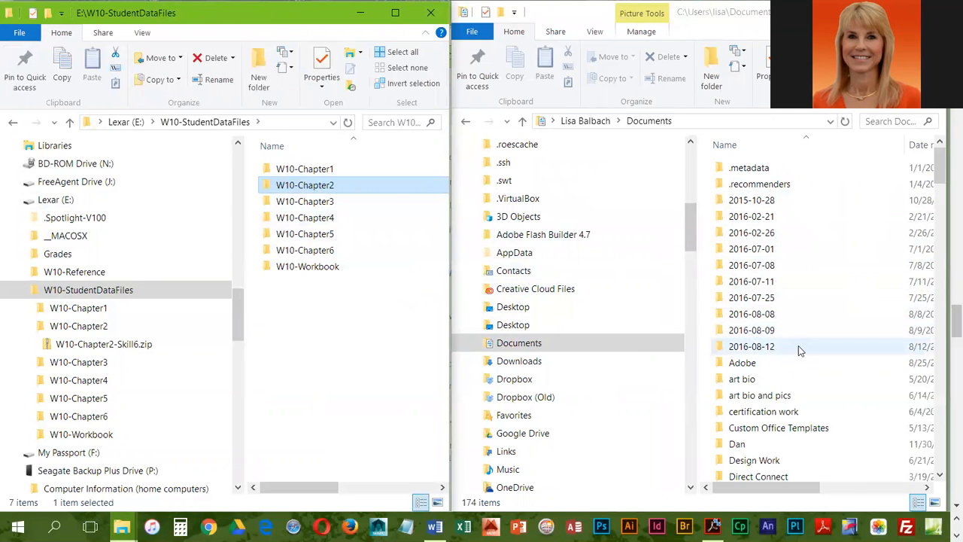
pyautogui.scroll(-18, 800, 348)
pyautogui.scroll(-11, 800, 350)
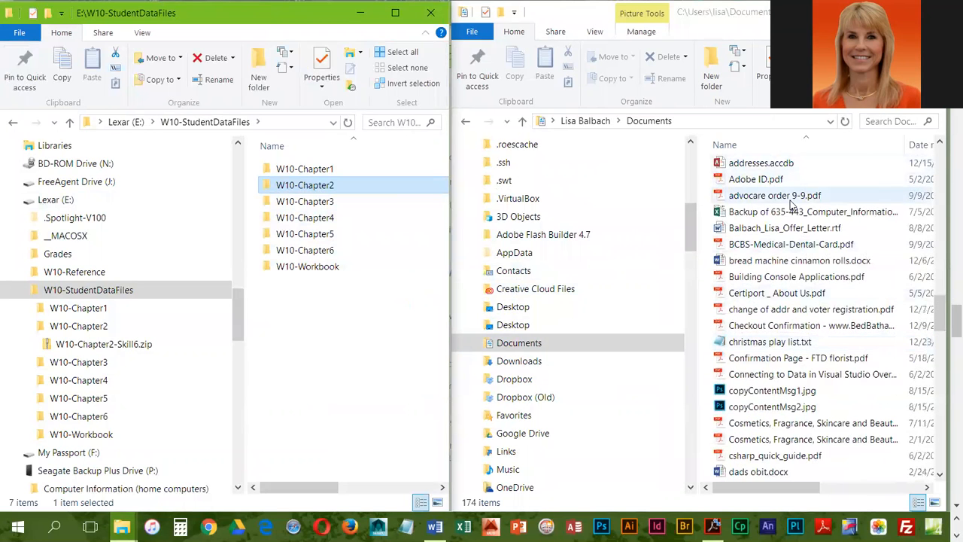
pyautogui.scroll(2, 782, 211)
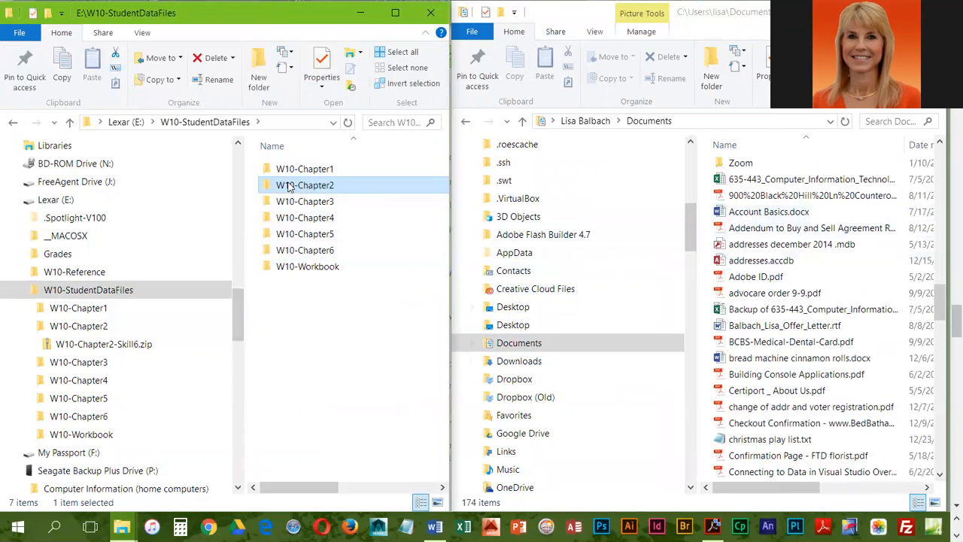
pyautogui.moveTo(291, 188); pyautogui.dragTo(791, 311)
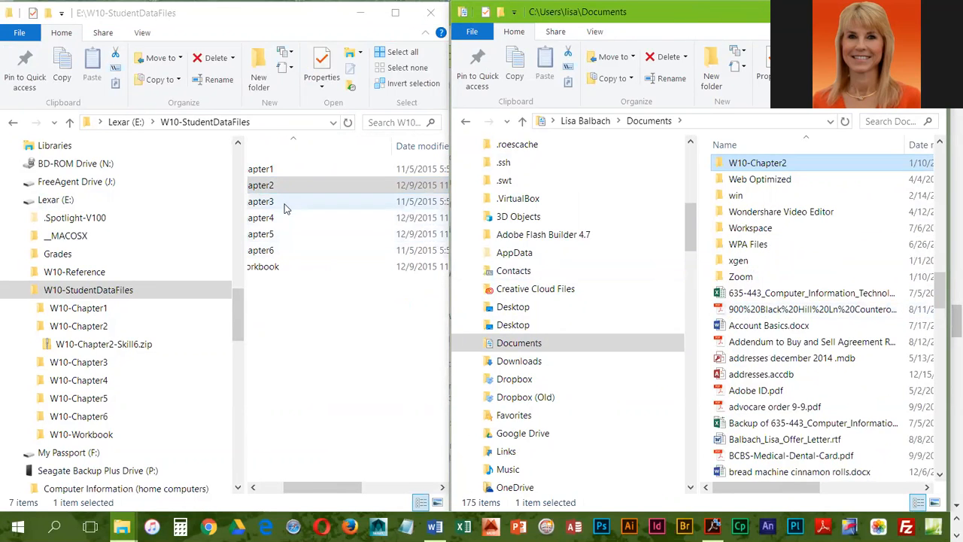
pyautogui.moveTo(314, 488); pyautogui.dragTo(289, 488)
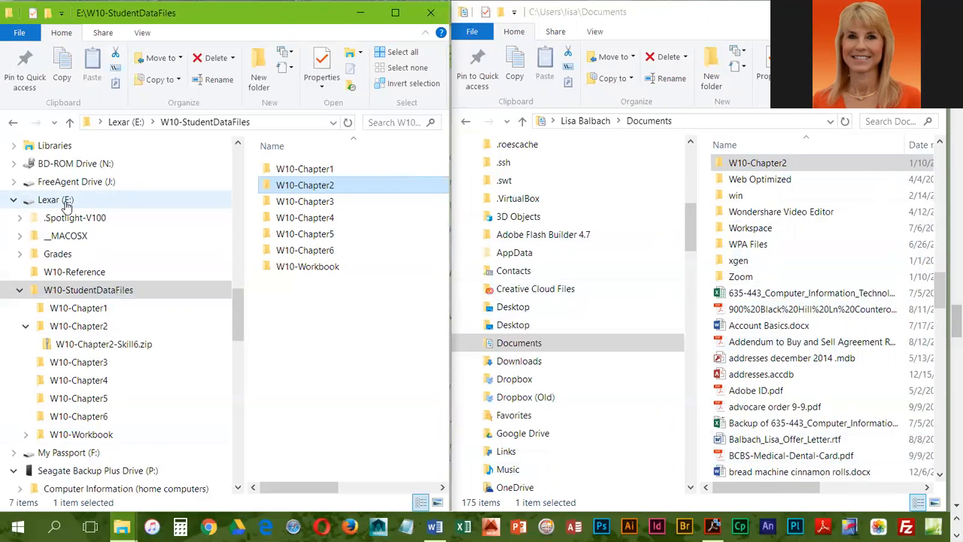
# Create a folder named W10-Backup at the root of Lexar (E:), look inside it and return to the drive.
pyautogui.click(319, 312)
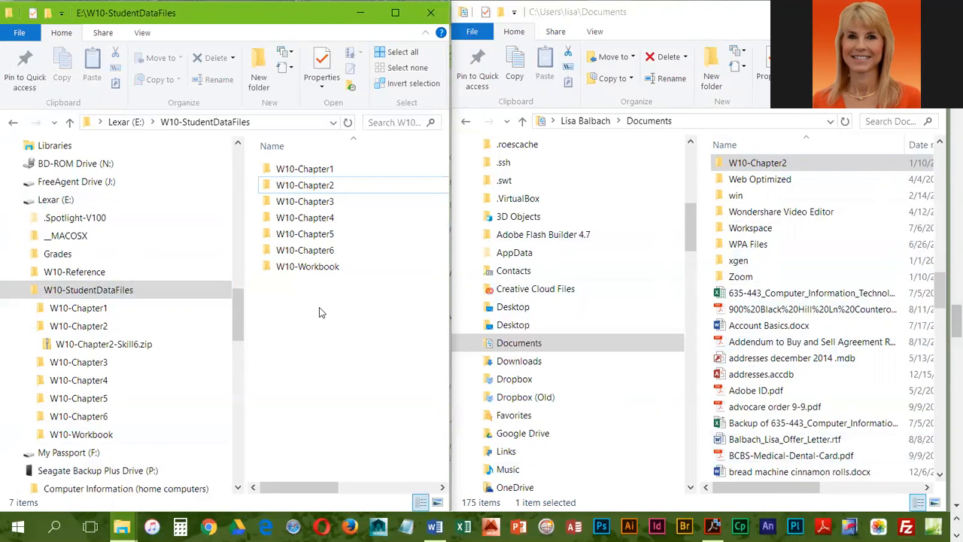
pyautogui.click(126, 122)
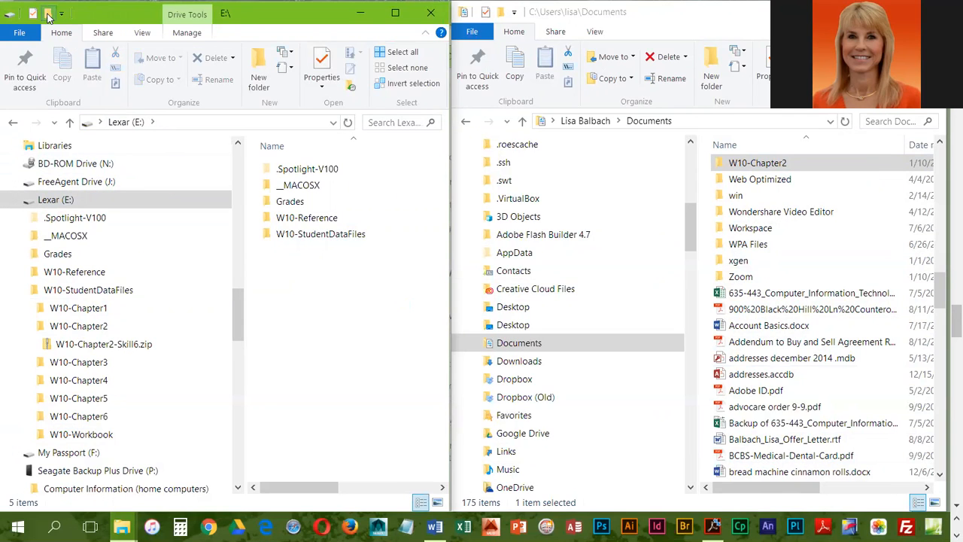
pyautogui.hotkey('ctrl', 'shift', 'n')
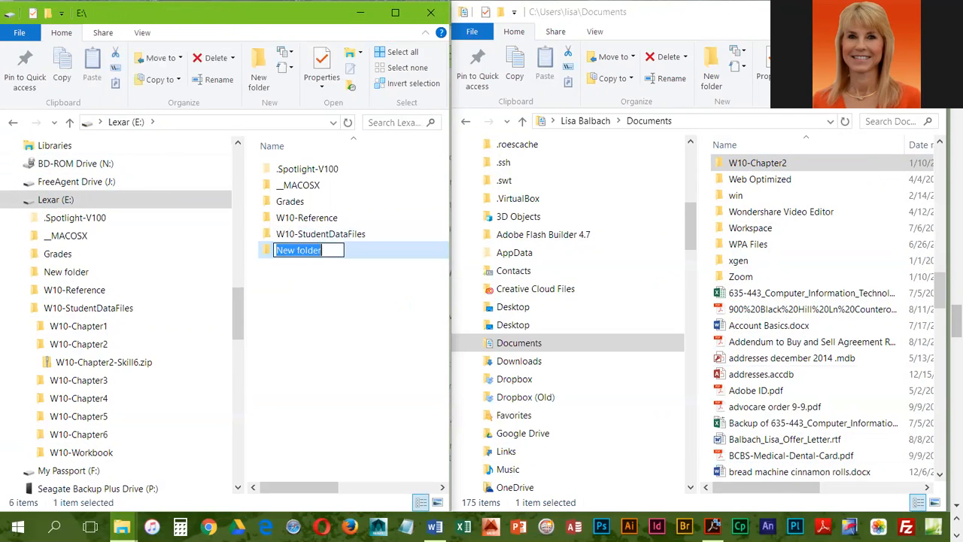
pyautogui.write('W')
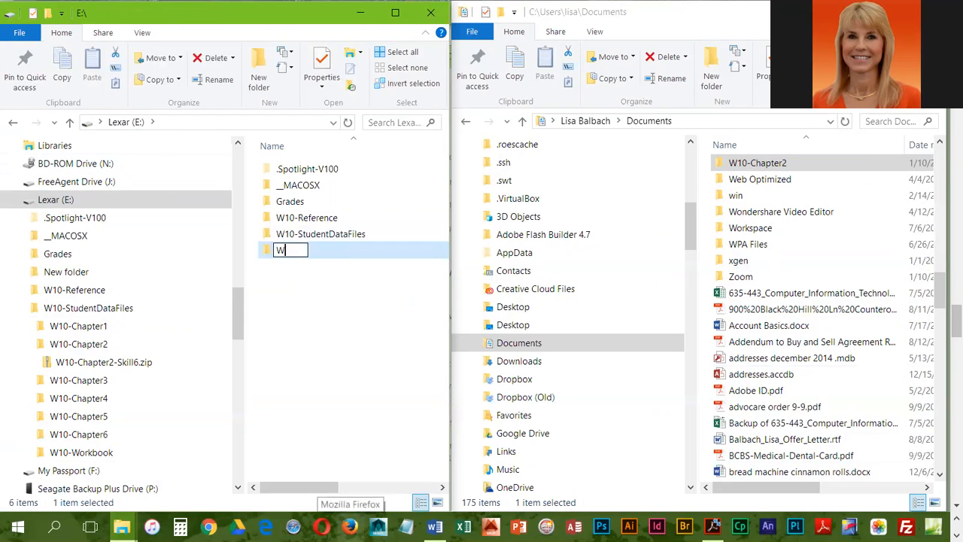
pyautogui.write('10-Backup')
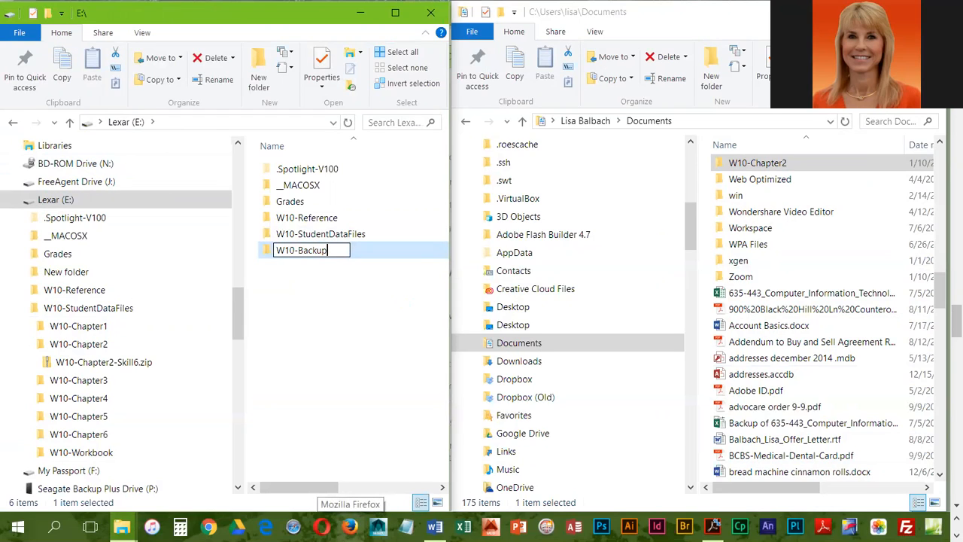
pyautogui.press('Return')
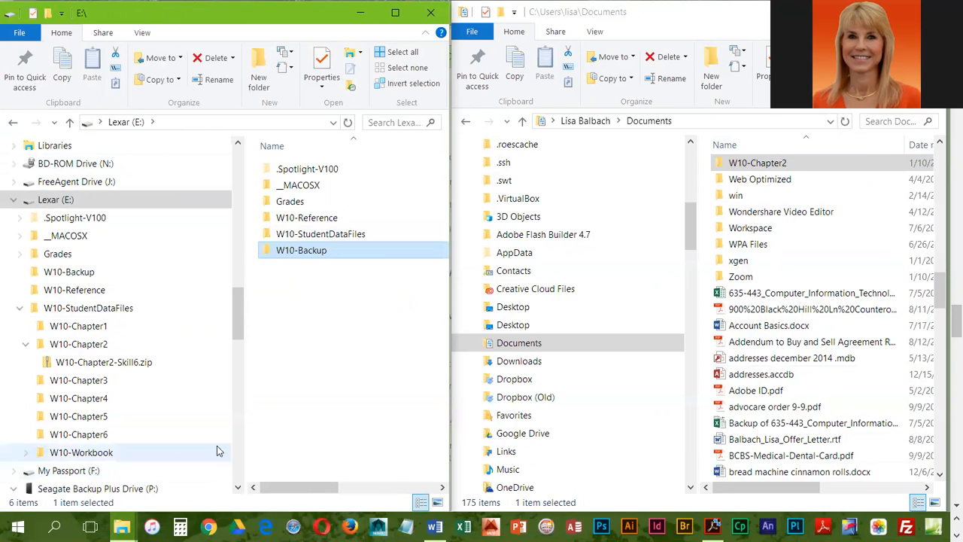
pyautogui.doubleClick(301, 250)
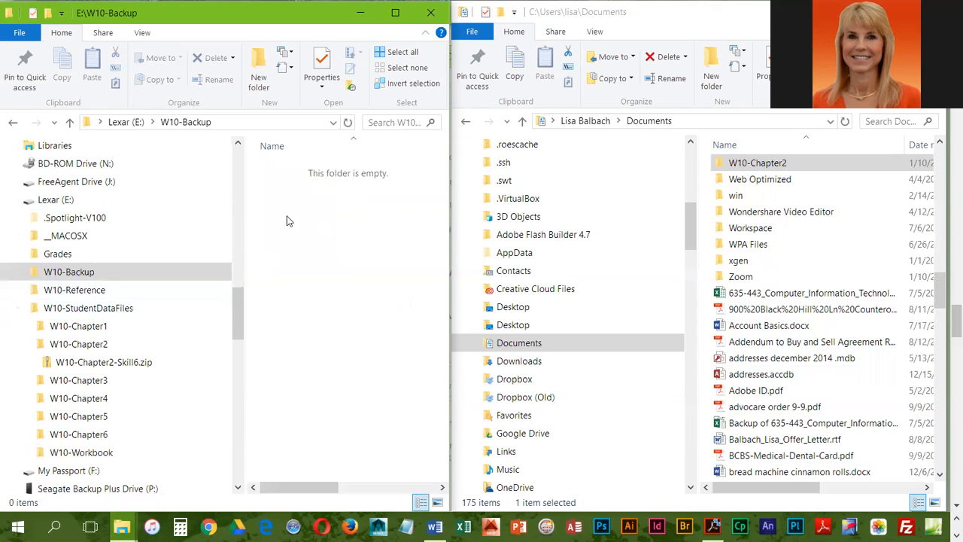
pyautogui.click(126, 122)
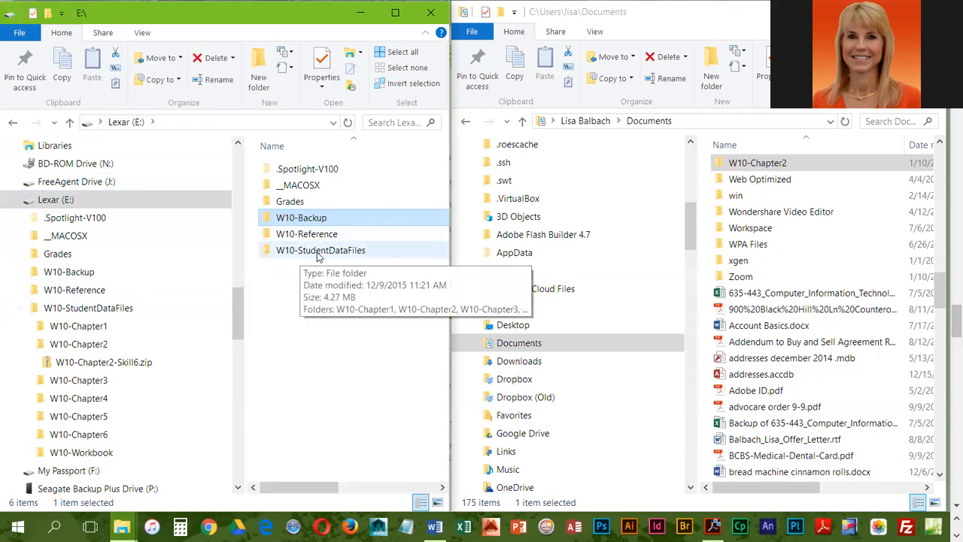
# Copy W10-C2-Ring.jpg from the W10-Chapter2 folder in W10-StudentDataFiles into the W10-Backup folder on Lexar (E:).
pyautogui.doubleClick(318, 253)
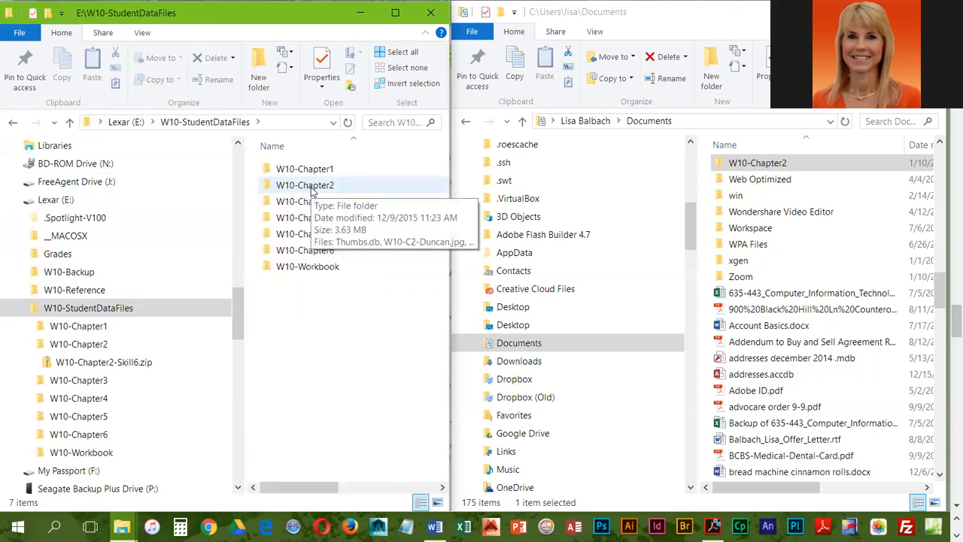
pyautogui.doubleClick(305, 185)
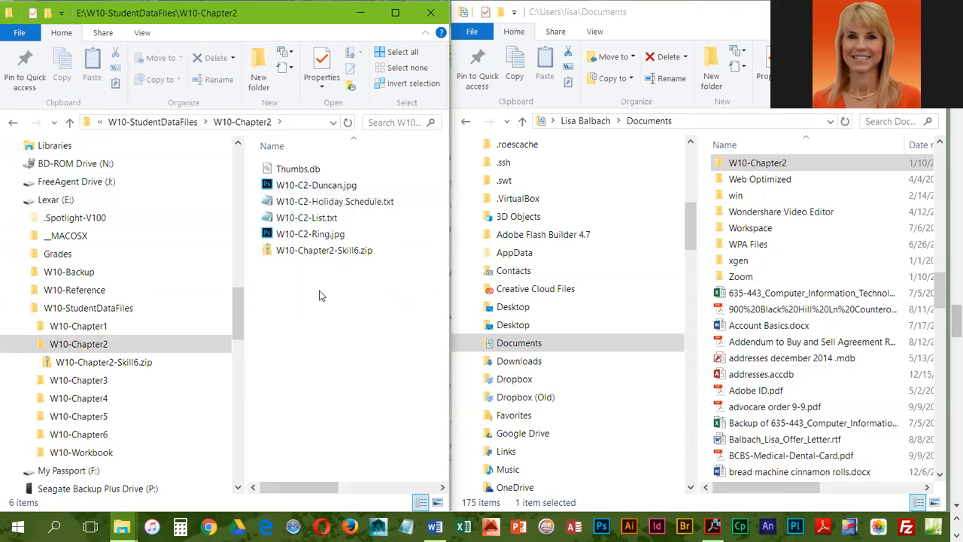
pyautogui.rightClick(301, 236)
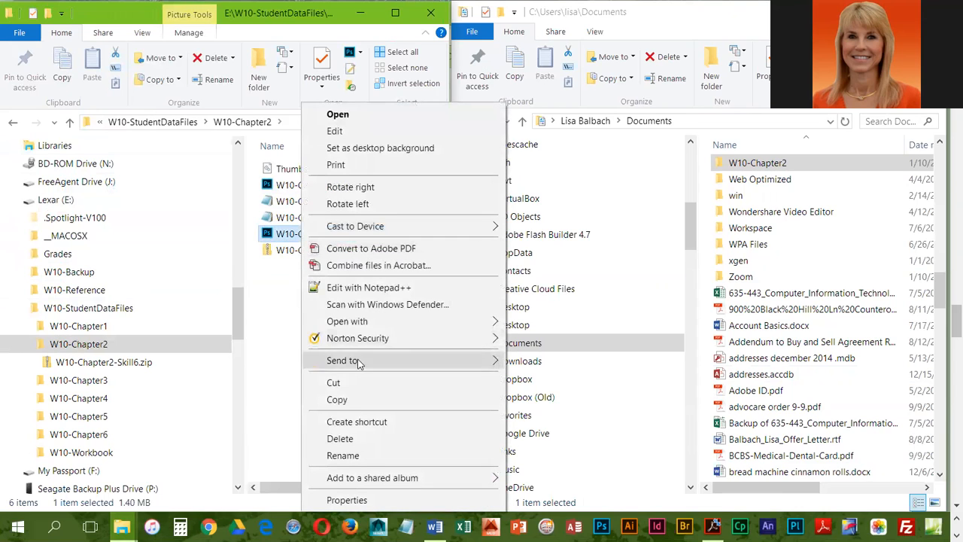
pyautogui.click(338, 400)
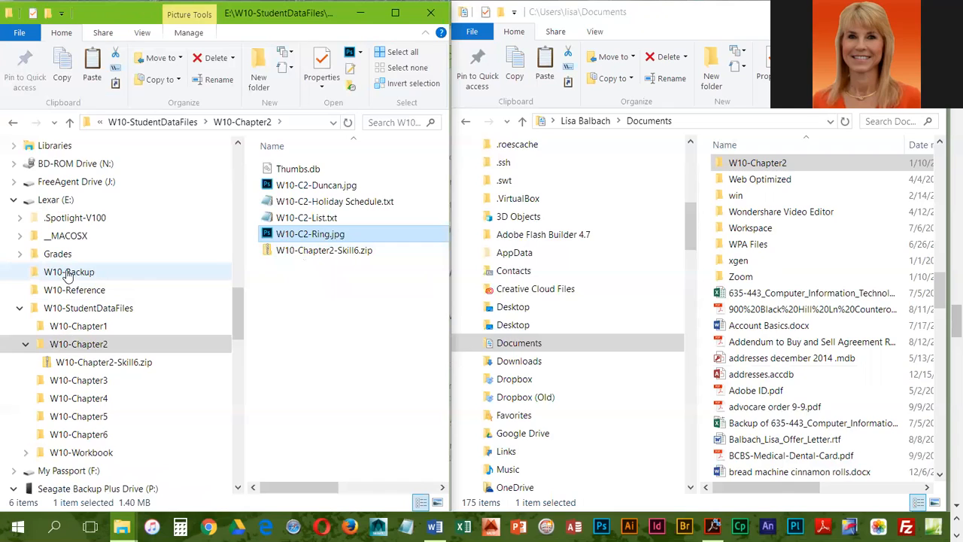
pyautogui.click(68, 276)
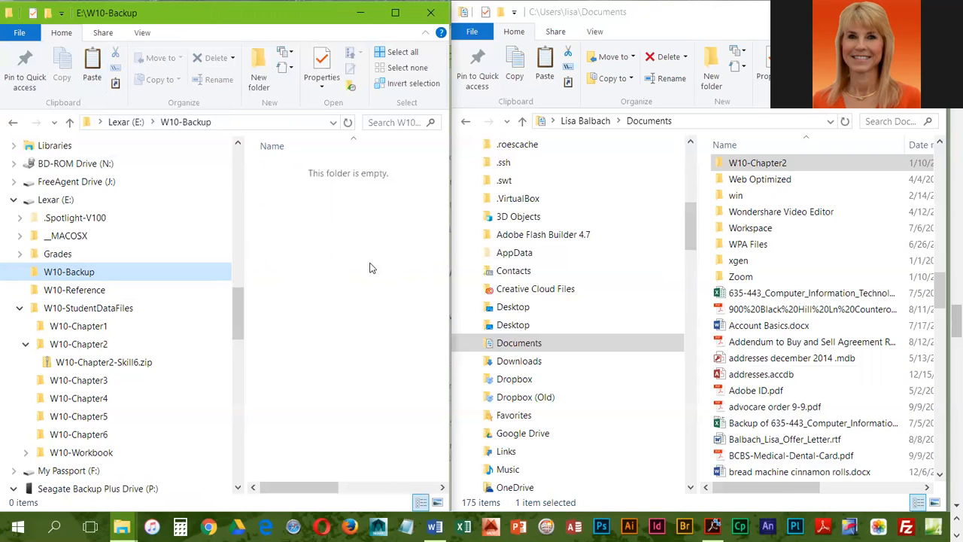
pyautogui.rightClick(327, 263)
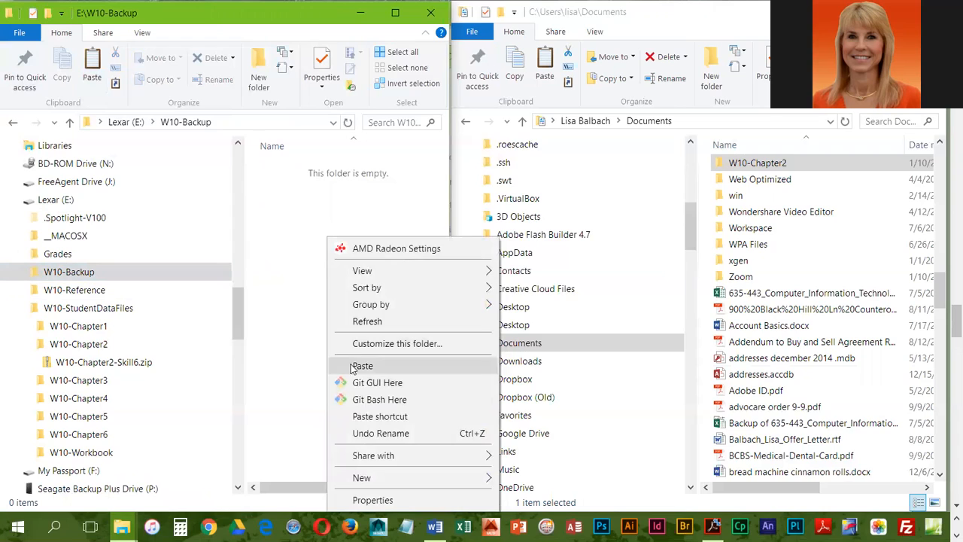
pyautogui.click(295, 228)
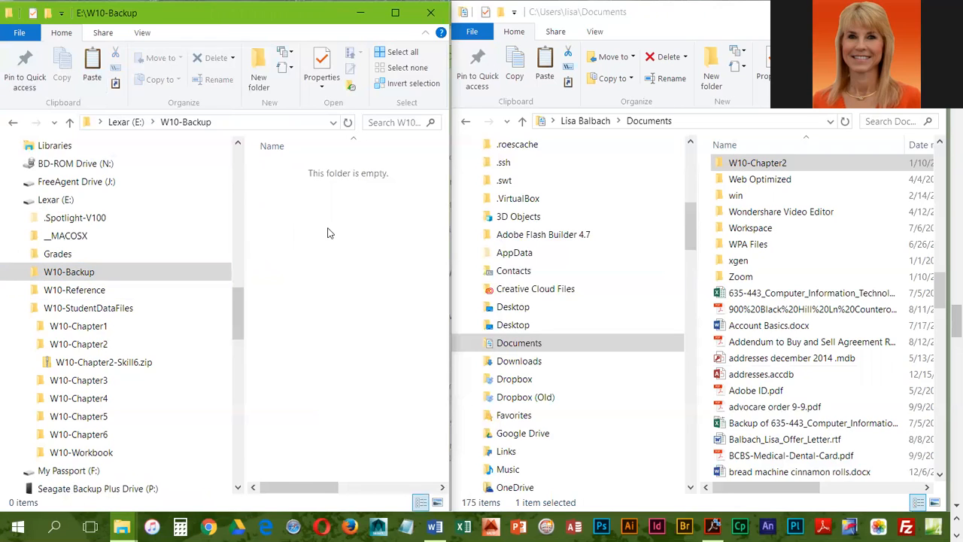
pyautogui.hotkey('ctrl', 'v')
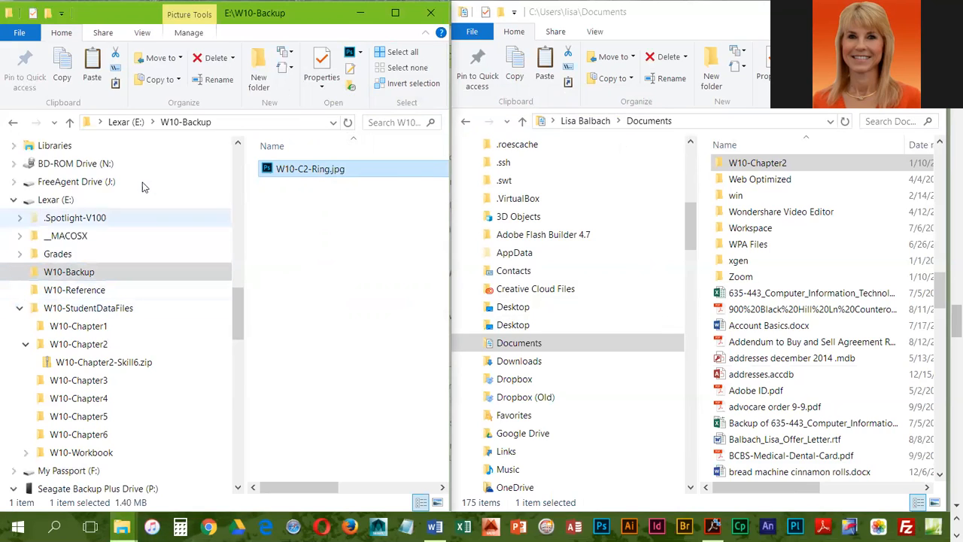
# Copy the W10-Backup folder from Lexar (E:) into the Documents folder and open the copy.
pyautogui.click(126, 122)
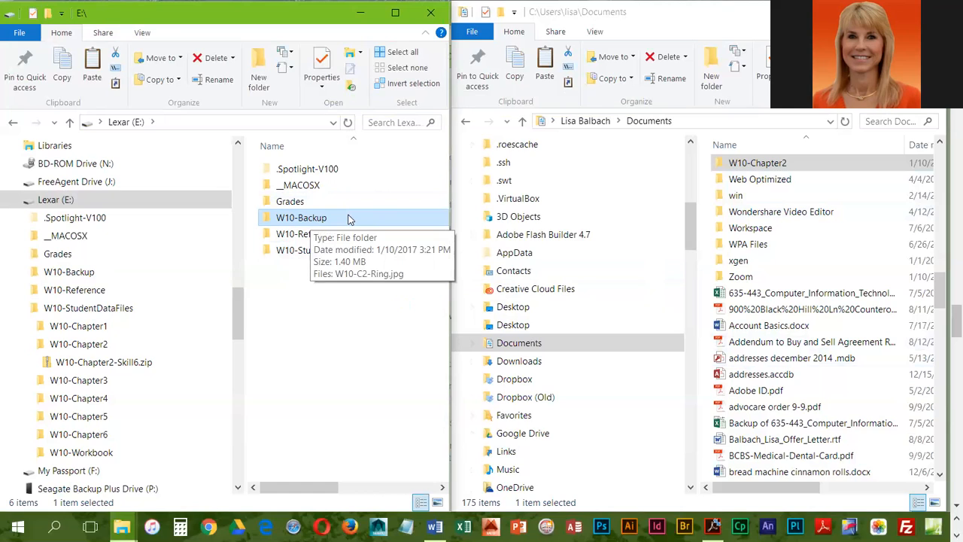
pyautogui.click(836, 397)
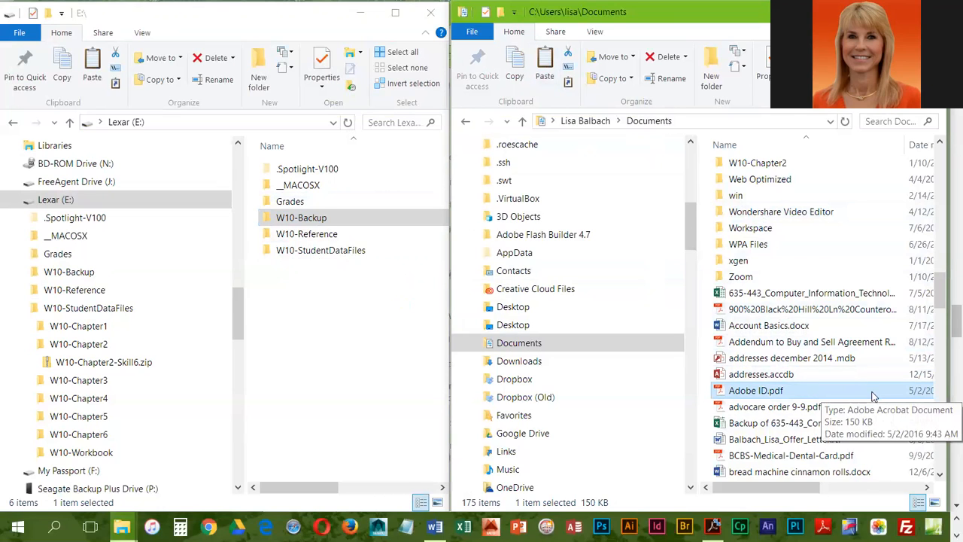
pyautogui.hotkey('ctrl', 'v')
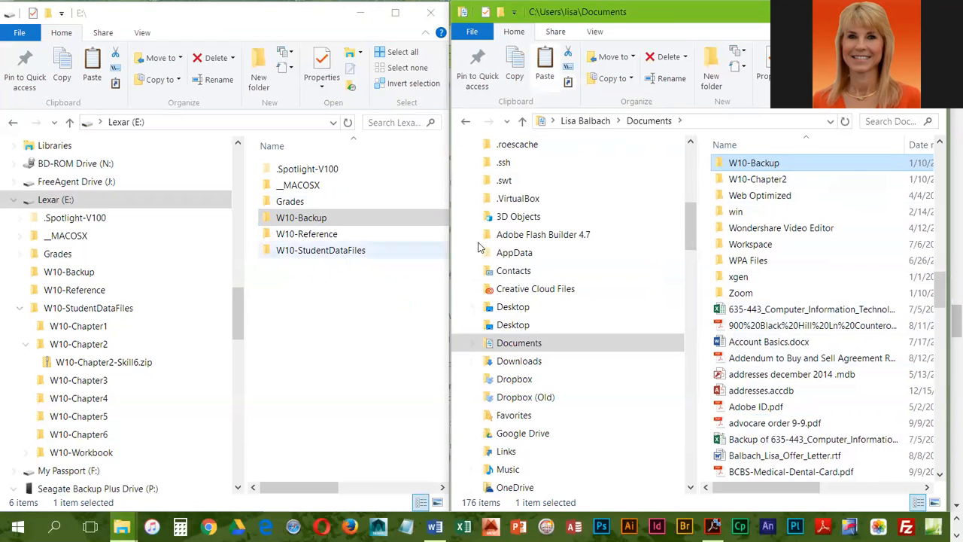
pyautogui.doubleClick(727, 167)
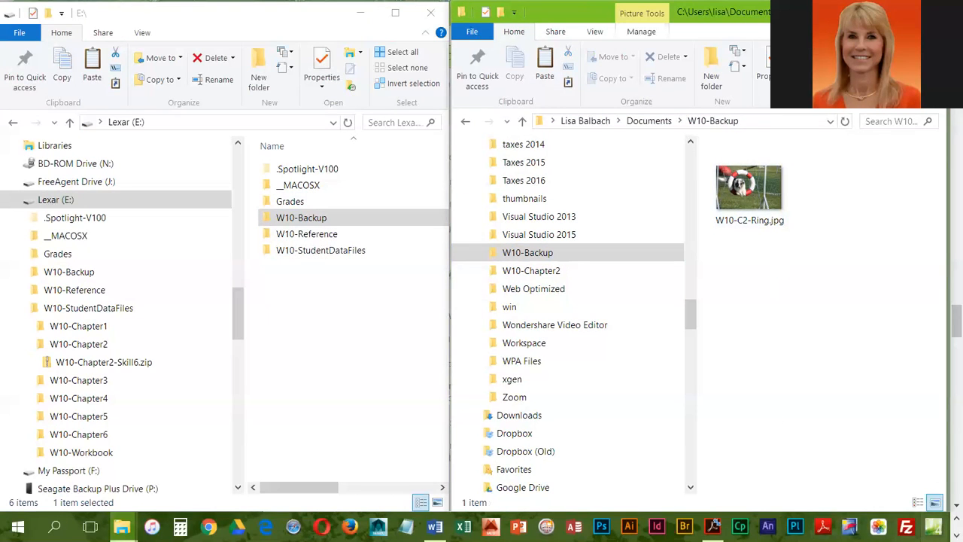
# Switch to Snipping Tool, capture the window showing W10-Backup in Documents, and copy the snip to the clipboard.
pyautogui.click(956, 535)
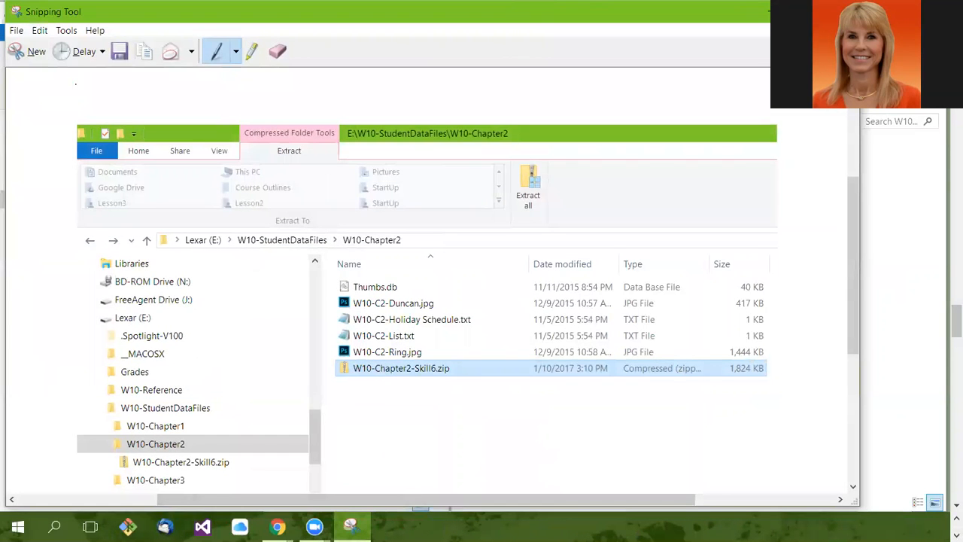
pyautogui.click(30, 51)
pyautogui.moveTo(452, 2); pyautogui.dragTo(822, 350)
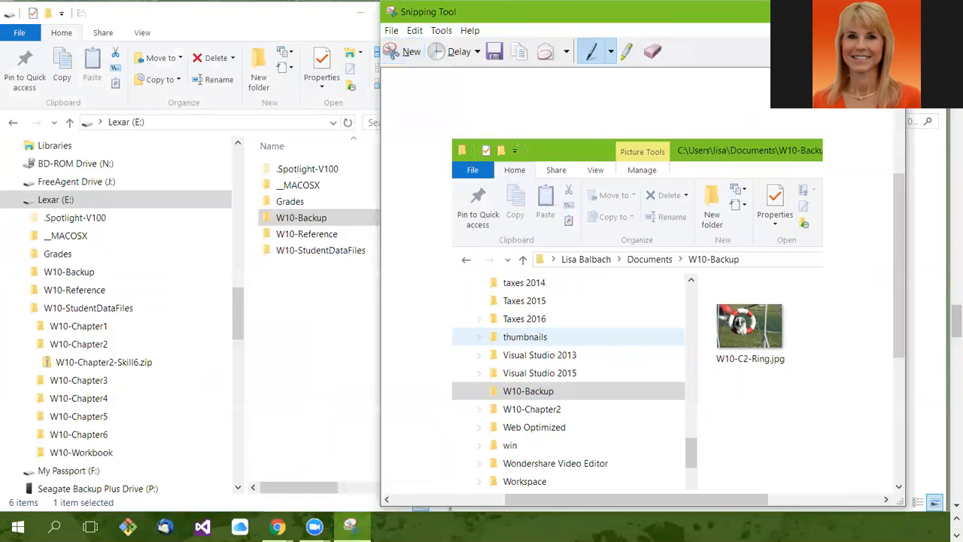
pyautogui.click(414, 30)
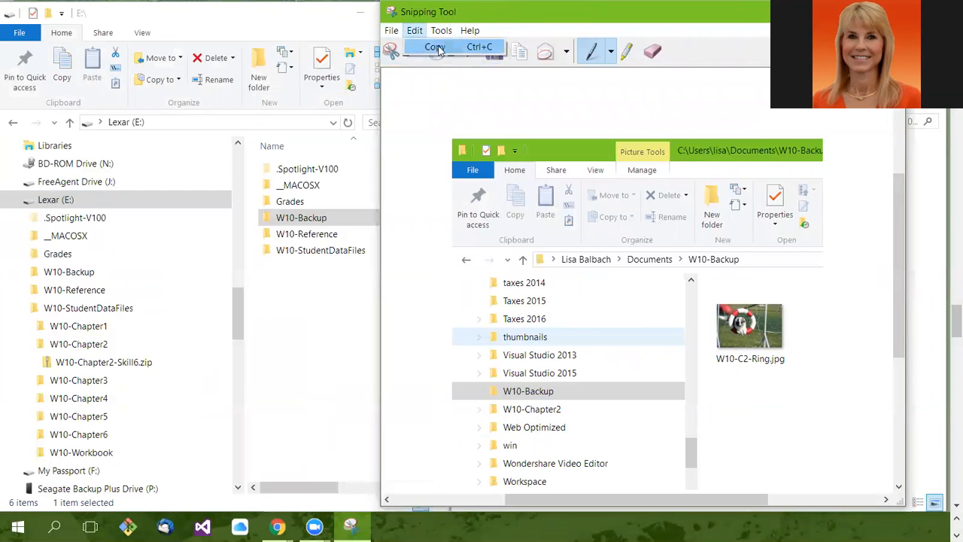
pyautogui.click(435, 47)
# Switch to Windows Section 2.docx in Word, add the label "Skill 7:" below the Skill 6 screenshot and paste the snip under it.
pyautogui.click(957, 519)
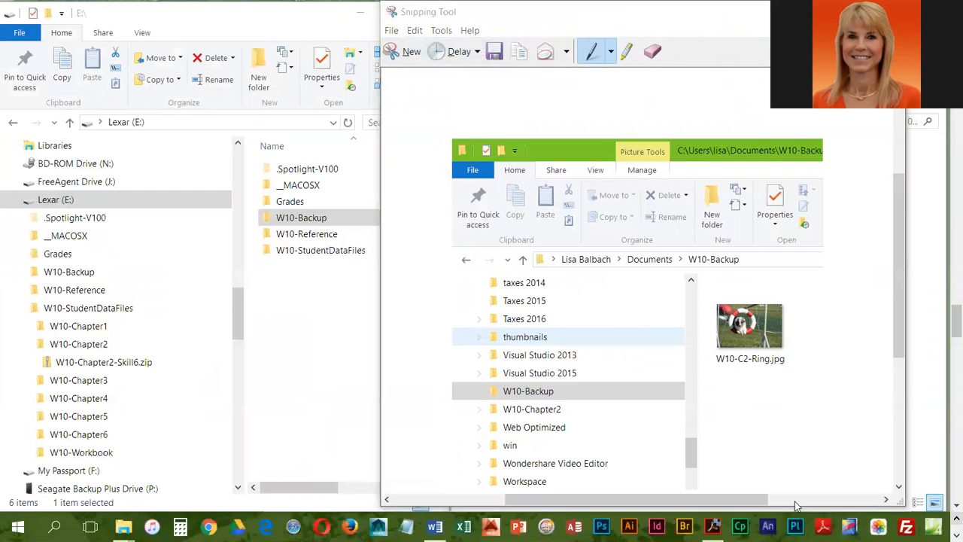
pyautogui.click(435, 526)
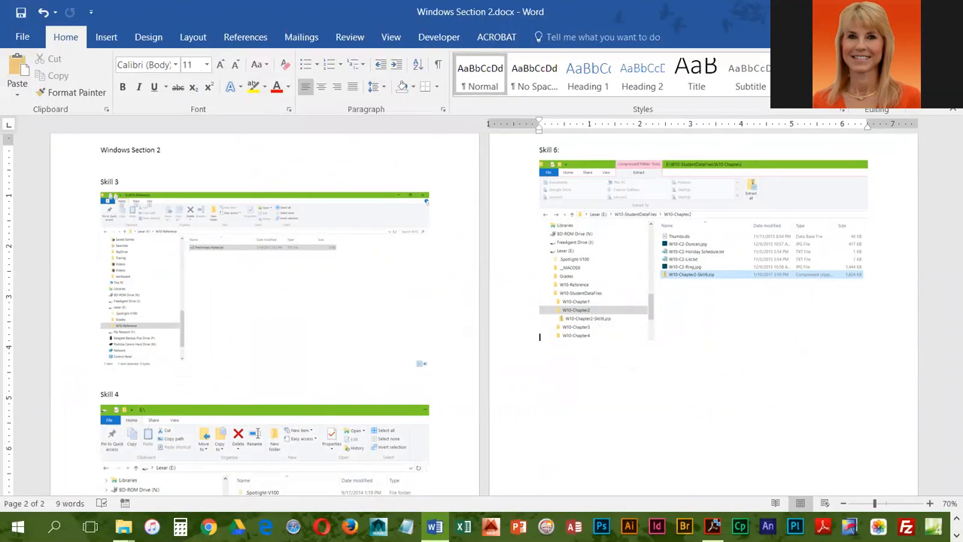
pyautogui.press('Return')
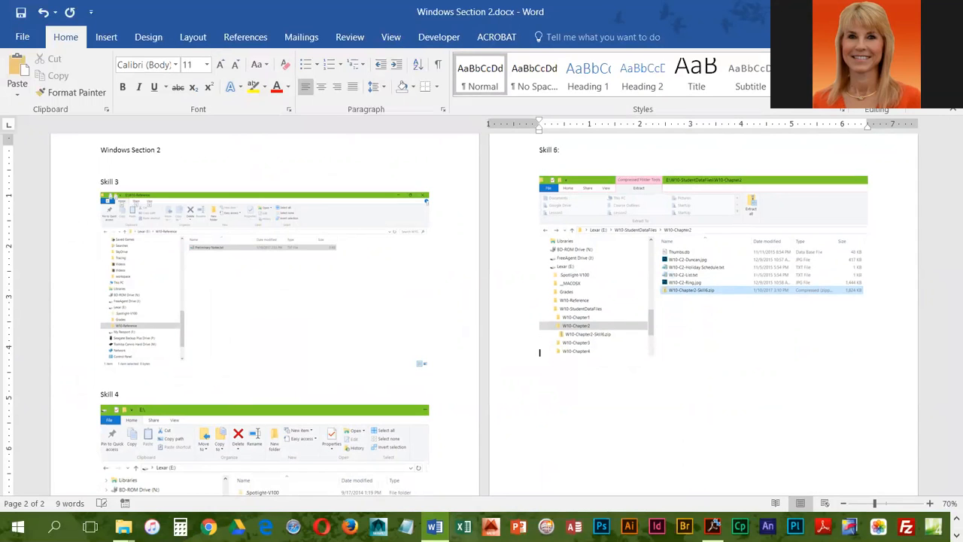
pyautogui.press('BackSpace')
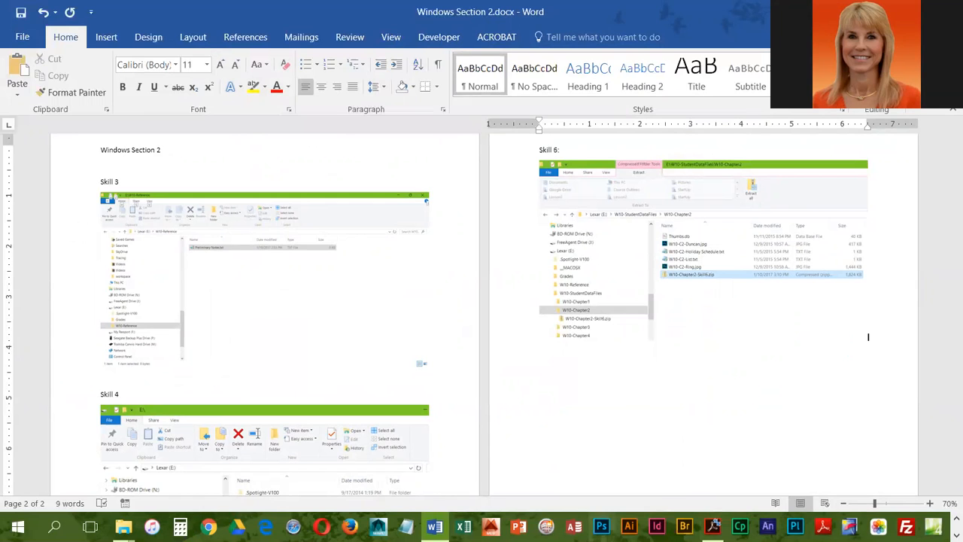
pyautogui.write('Skill 7:')
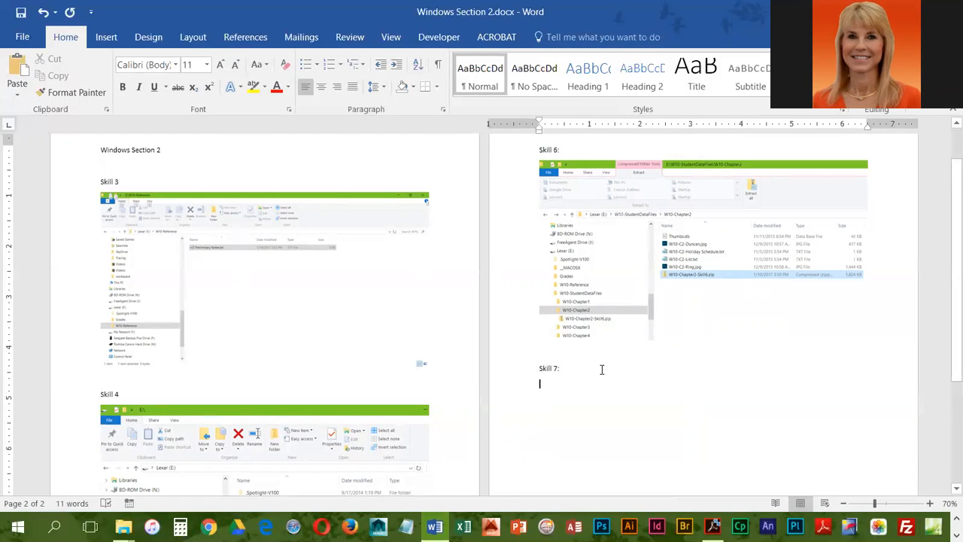
pyautogui.scroll(-5, 602, 368)
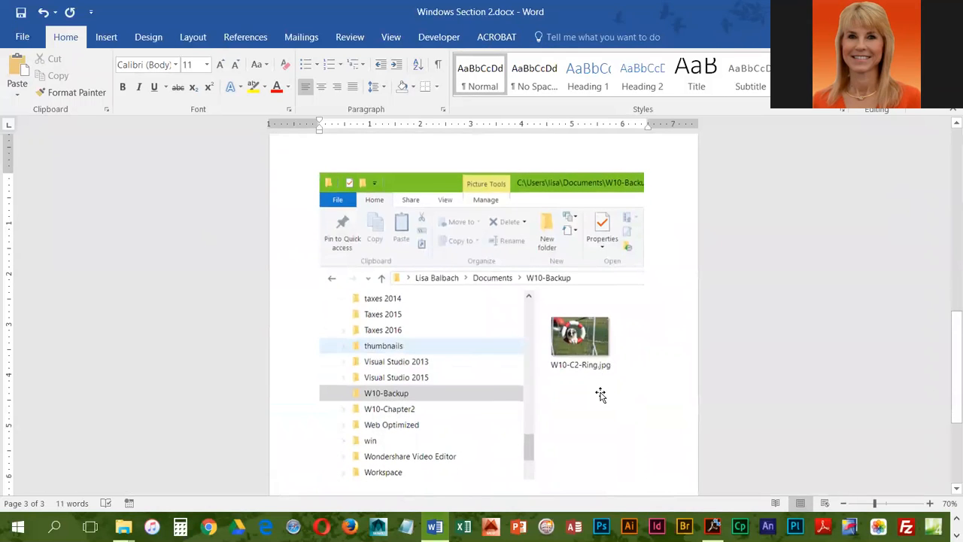
pyautogui.scroll(10, 600, 394)
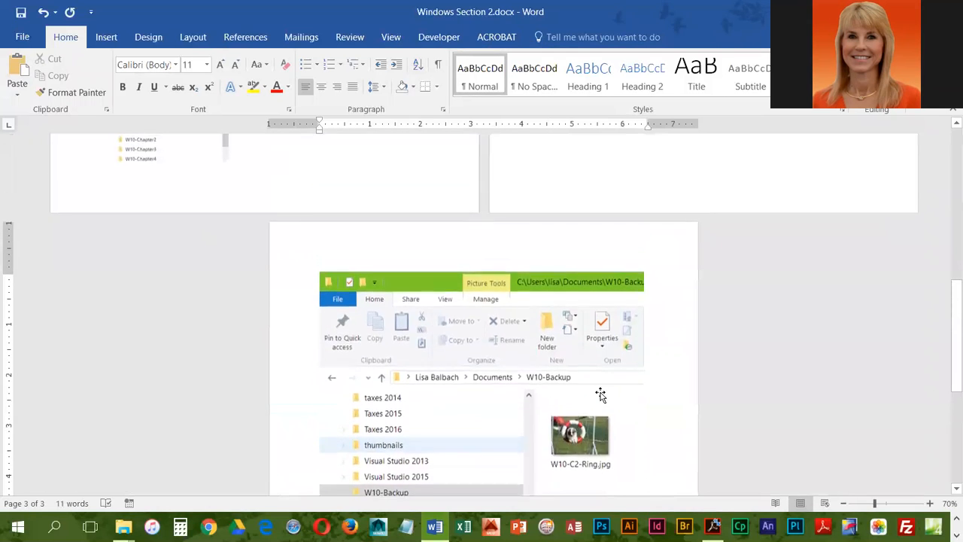
pyautogui.scroll(-10, 600, 392)
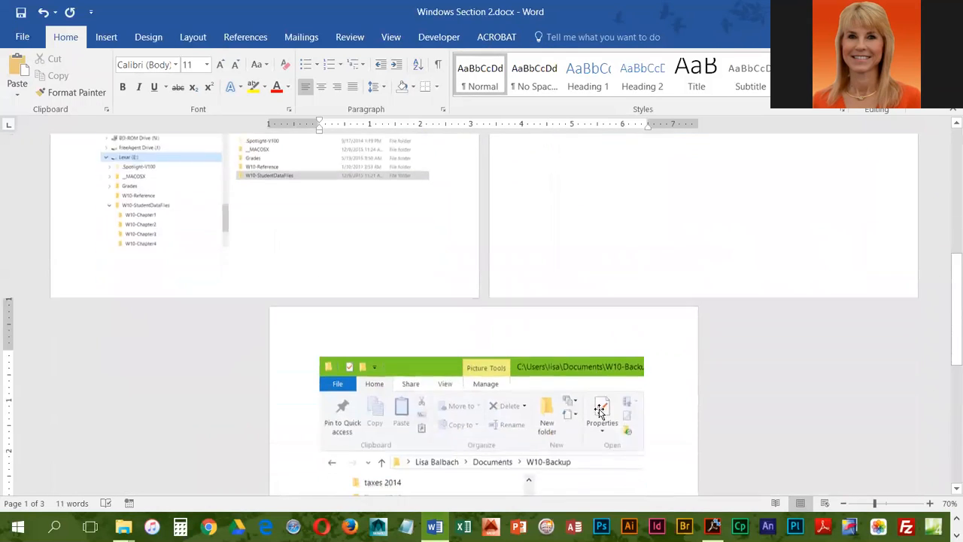
# Shrink the pasted snip proportionally to fit on the page with Skill 7 and insert a page break after it.
pyautogui.click(550, 316)
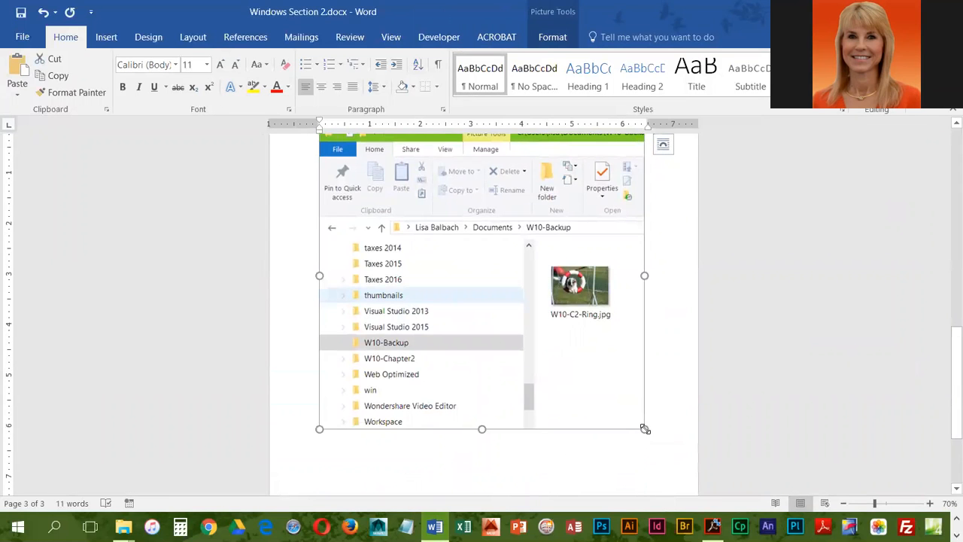
pyautogui.moveTo(645, 428); pyautogui.dragTo(542, 334)
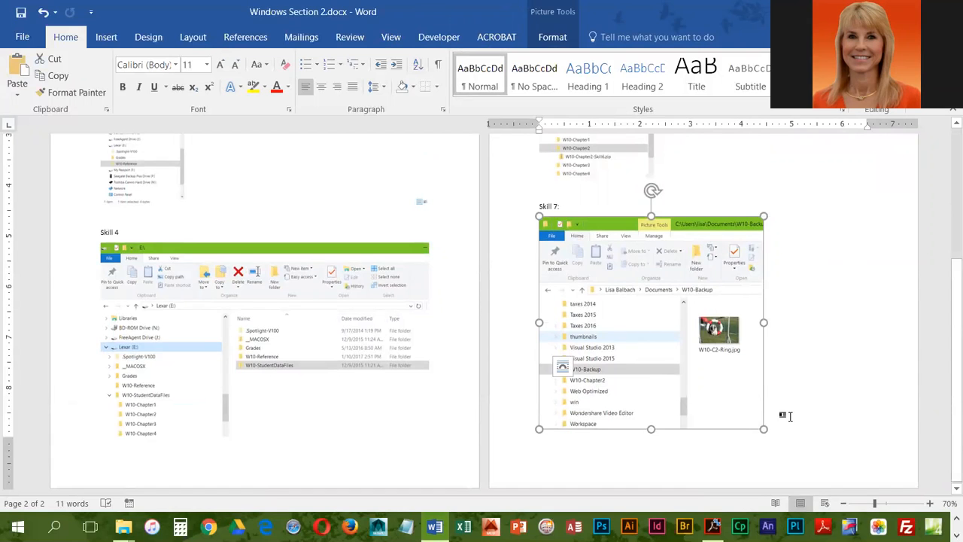
pyautogui.click(786, 415)
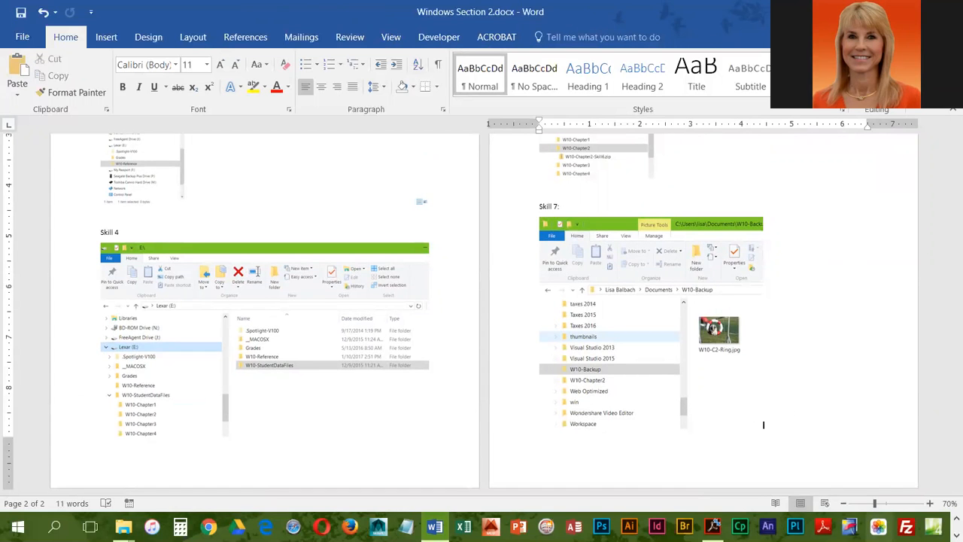
pyautogui.hotkey('ctrl', 'Return')
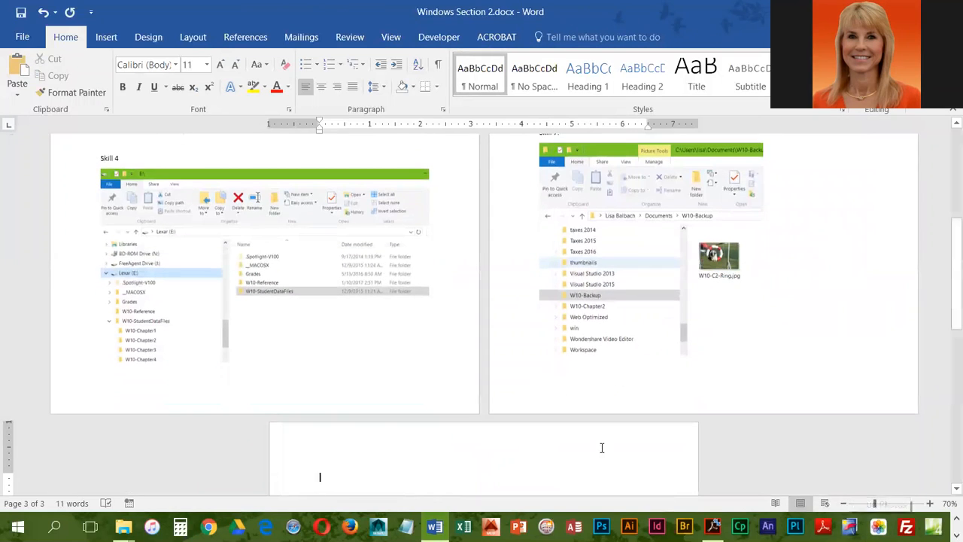